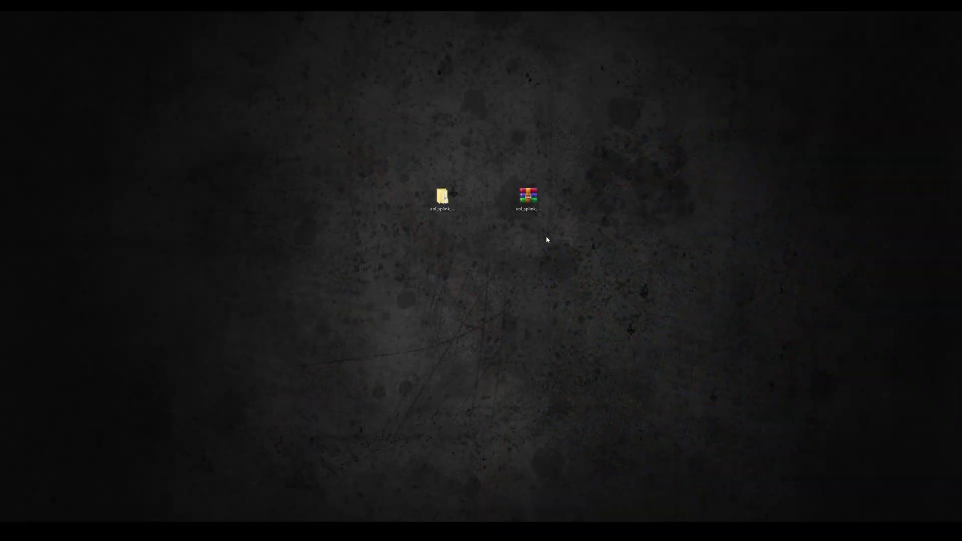
# Open the extracted xol_splink_2_1_3_win folder from the downloaded zip on the desktop.
pyautogui.click(527, 195)
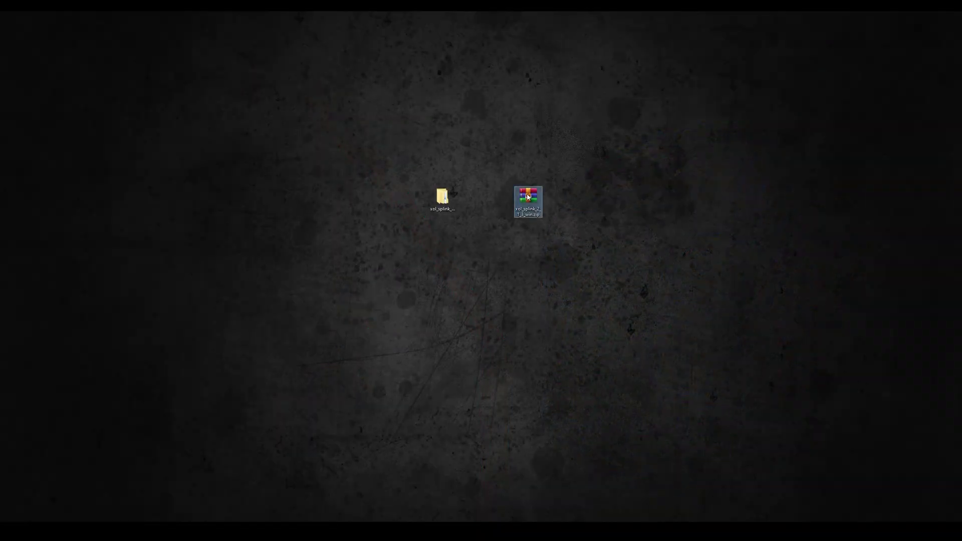
pyautogui.doubleClick(439, 198)
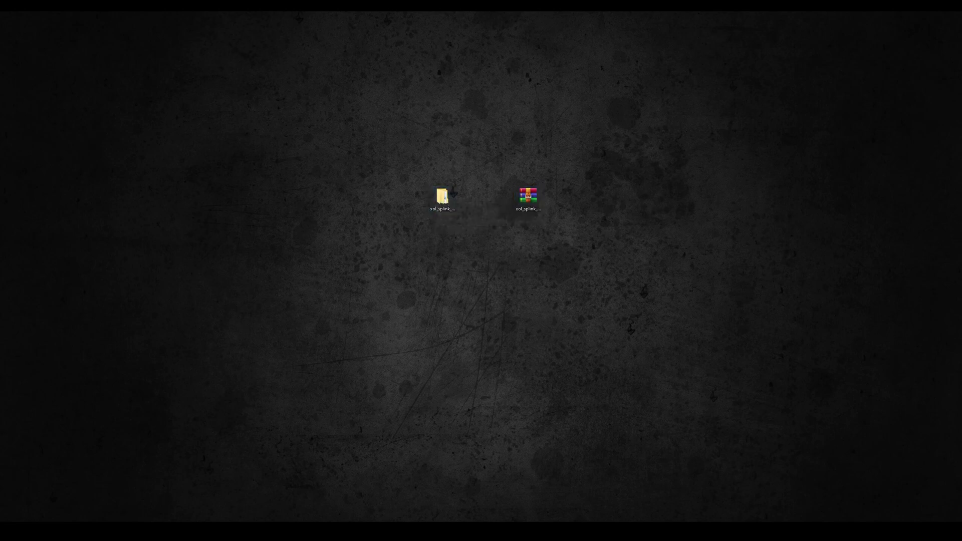
# Copy the xol_splink folder into Documents > Allegorithmic > Substance Painter > python > plugins.
pyautogui.click(285, 167)
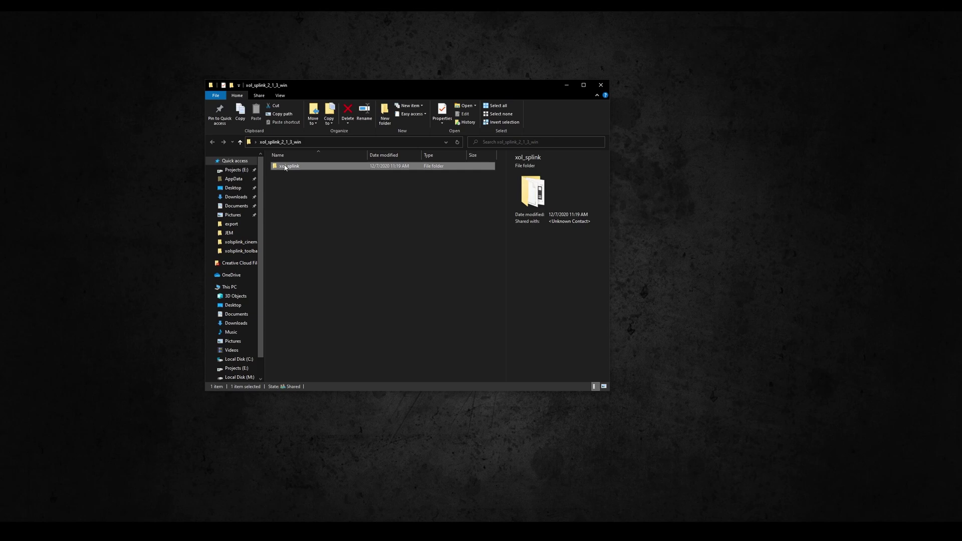
pyautogui.rightClick(291, 170)
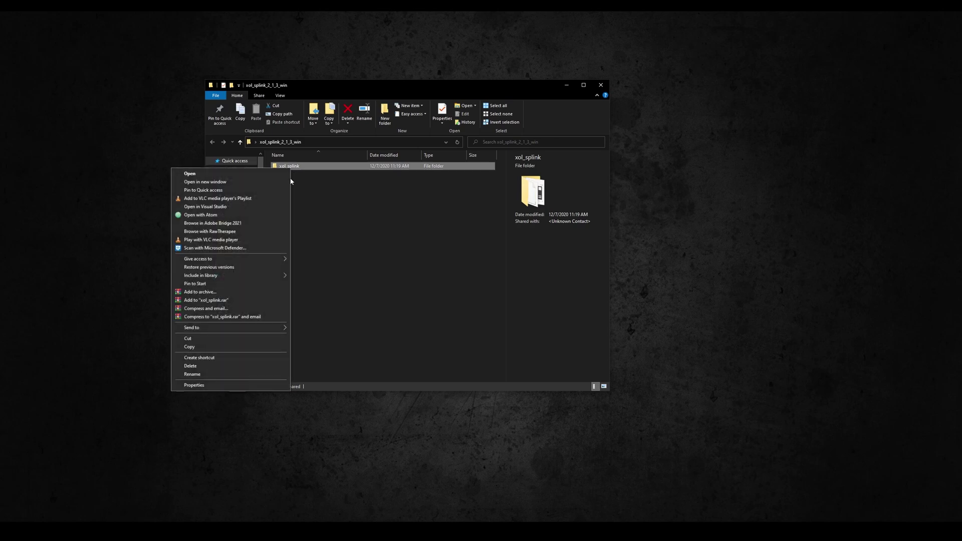
pyautogui.click(227, 345)
pyautogui.click(236, 206)
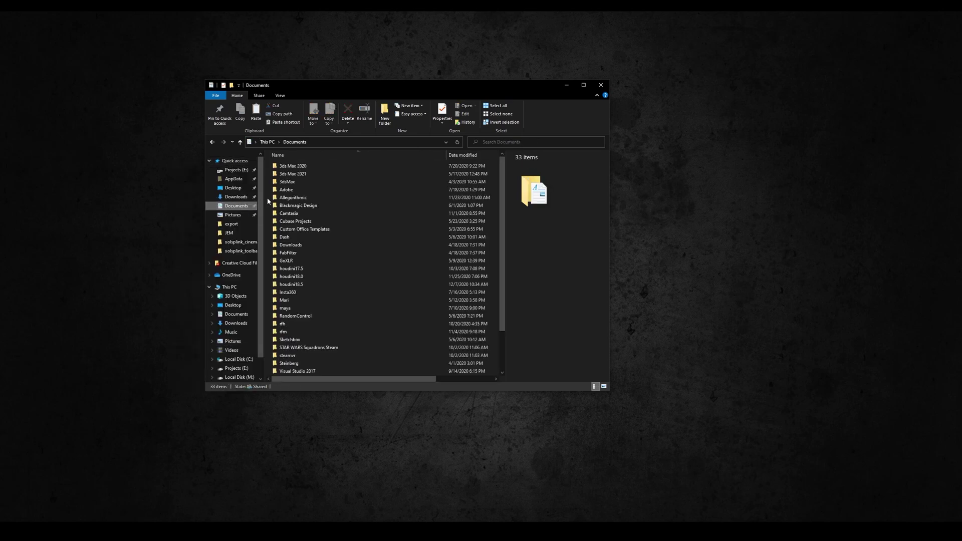
pyautogui.doubleClick(282, 197)
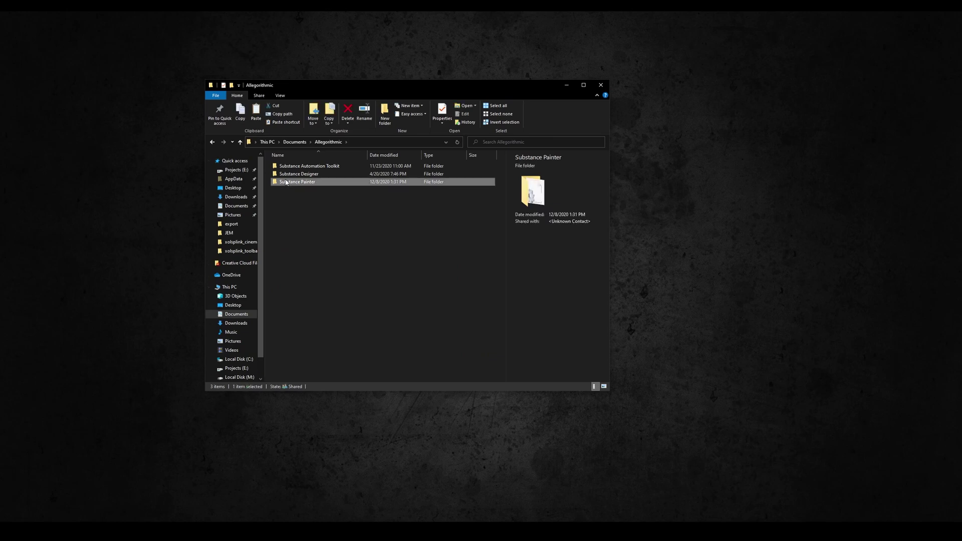
pyautogui.doubleClick(285, 181)
pyautogui.doubleClick(286, 182)
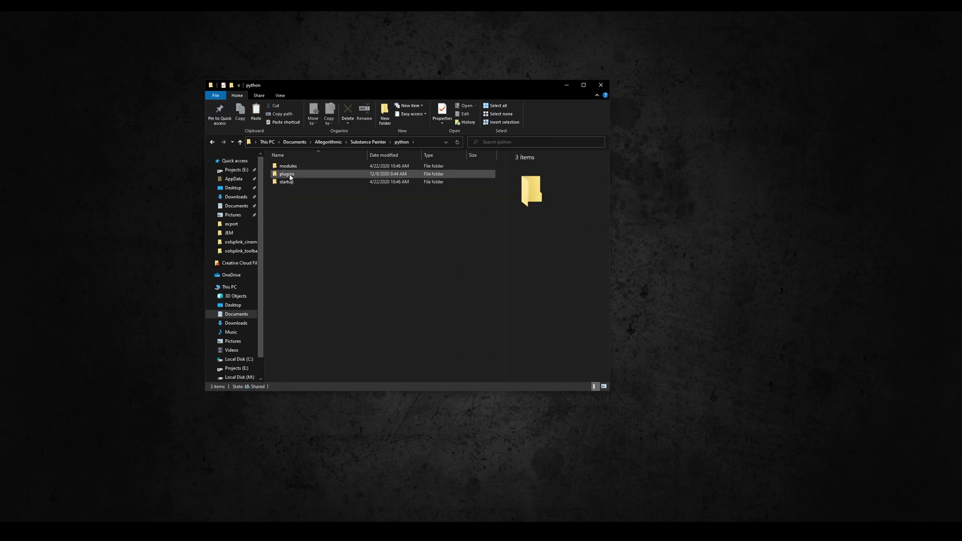
pyautogui.doubleClick(289, 174)
pyautogui.rightClick(305, 186)
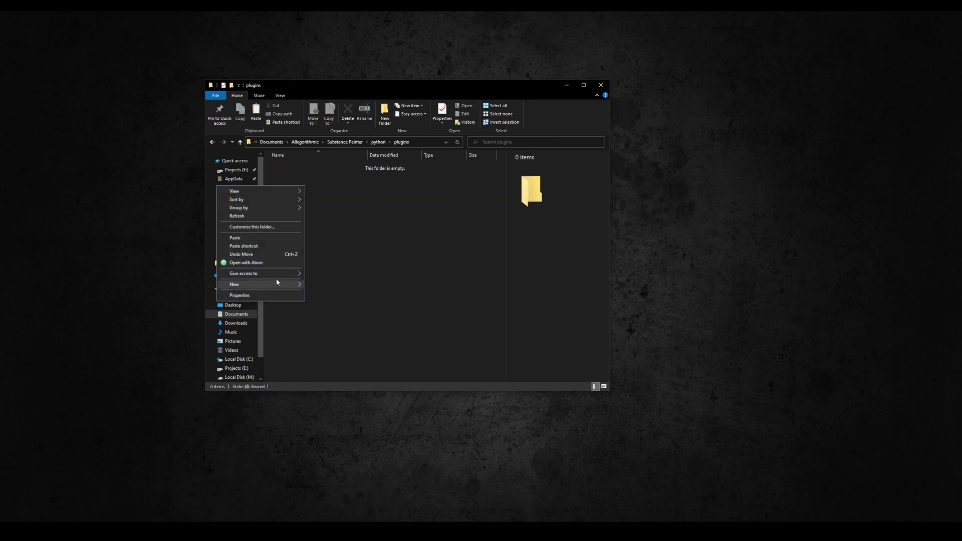
pyautogui.click(276, 238)
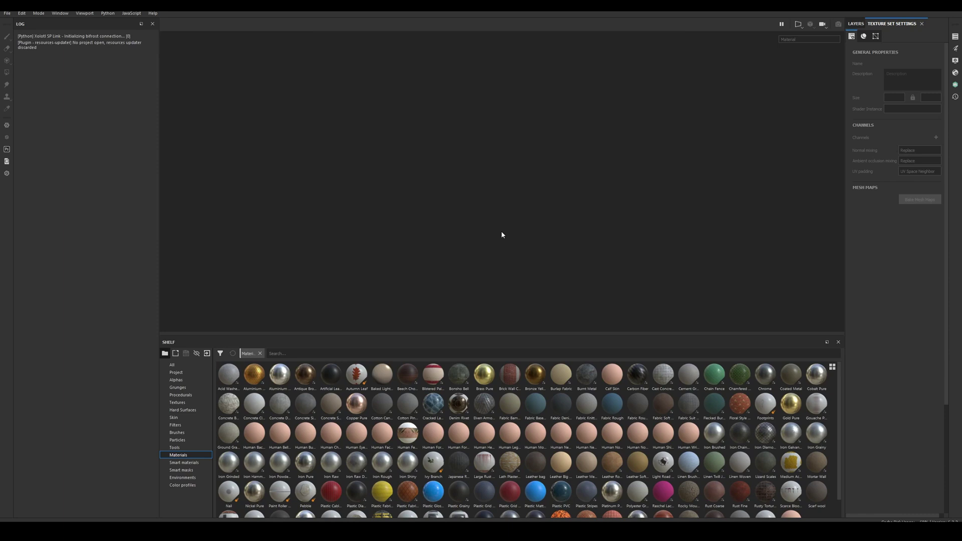
# Open the Xolotl Live Link panel, dock it at the upper left, and enlarge it to show every section.
pyautogui.click(957, 85)
pyautogui.moveTo(902, 83); pyautogui.dragTo(73, 69)
pyautogui.moveTo(77, 130); pyautogui.dragTo(100, 365)
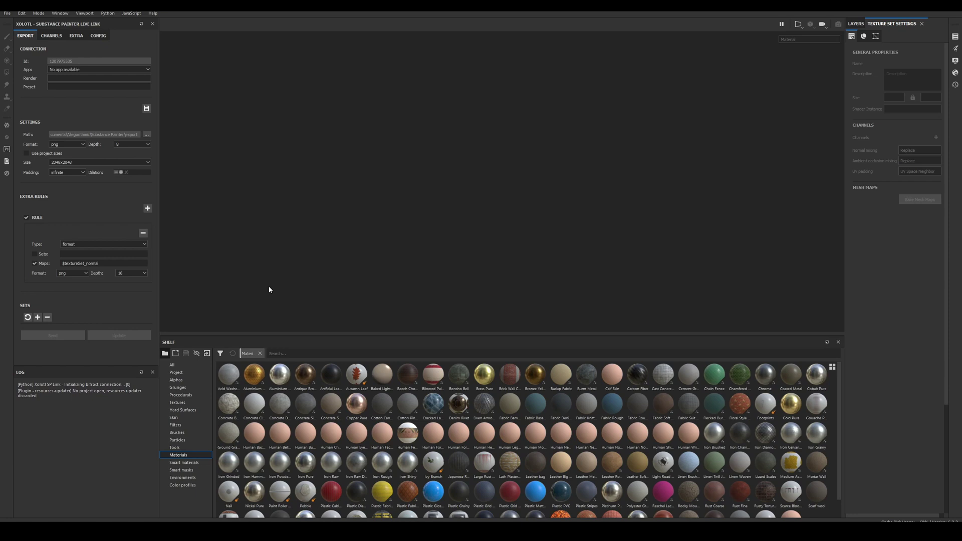
# Paste the license key into the CONFIG tab's Key field and verify the Xolotl license.
pyautogui.click(98, 36)
pyautogui.click(86, 95)
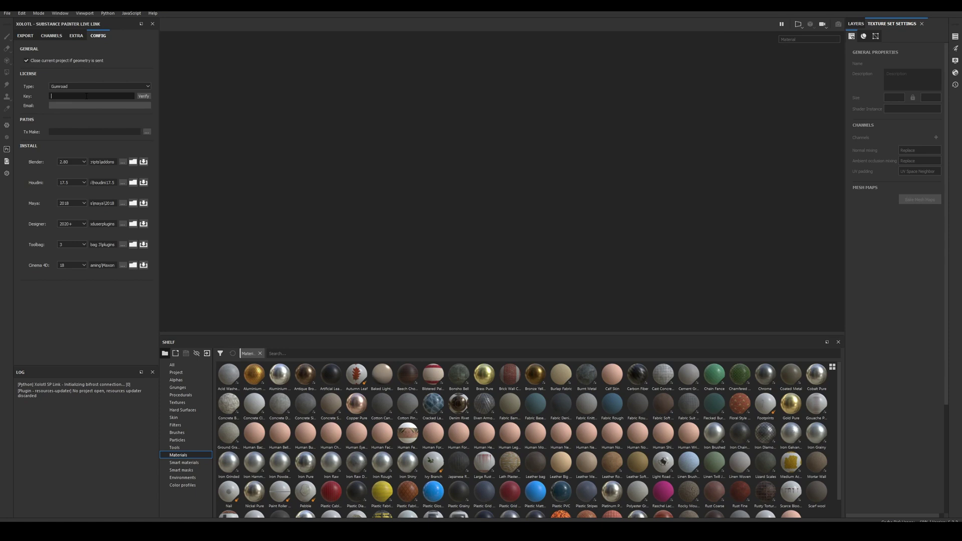
pyautogui.rightClick(88, 95)
pyautogui.click(106, 134)
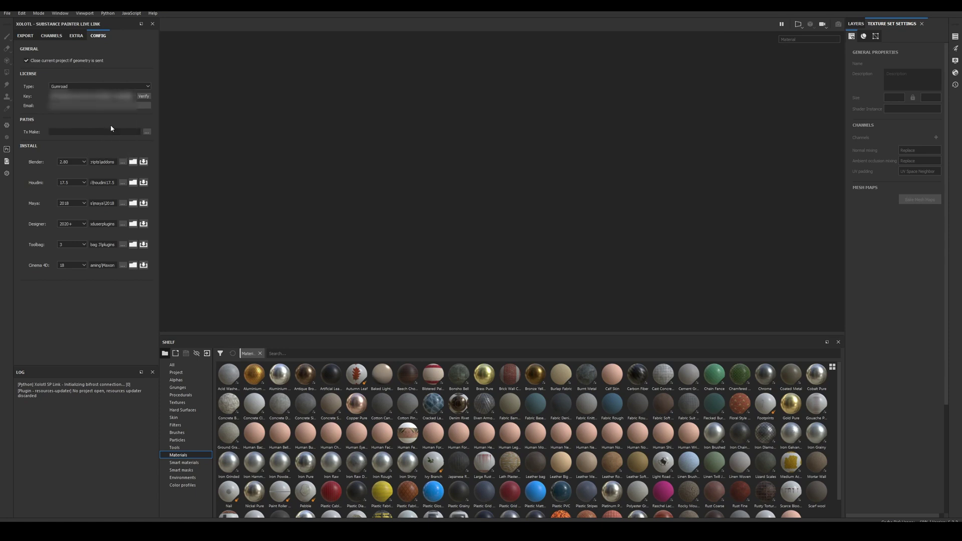
pyautogui.click(143, 96)
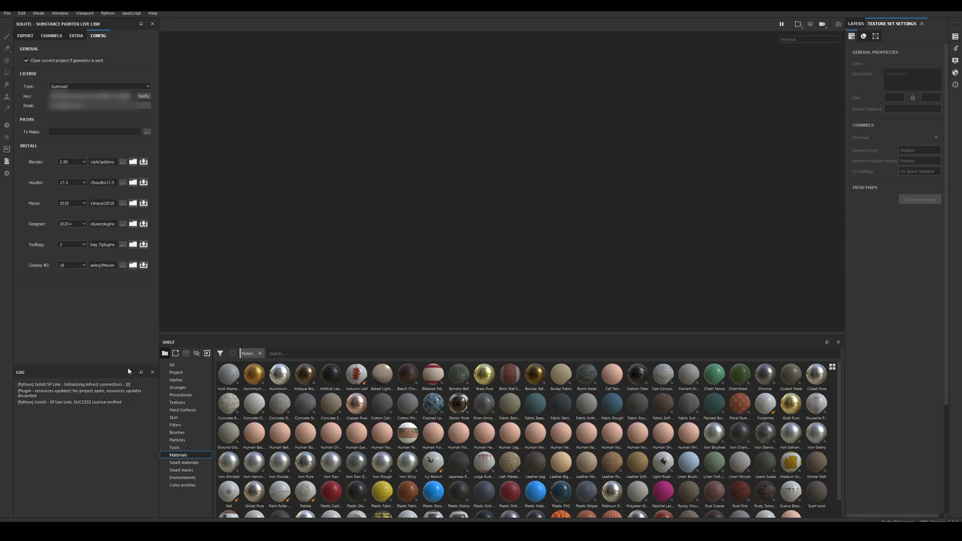
# Install the live link plugin for Substance Designer 2020+ and confirm the xol_splink folder in its plugin directory.
pyautogui.click(81, 226)
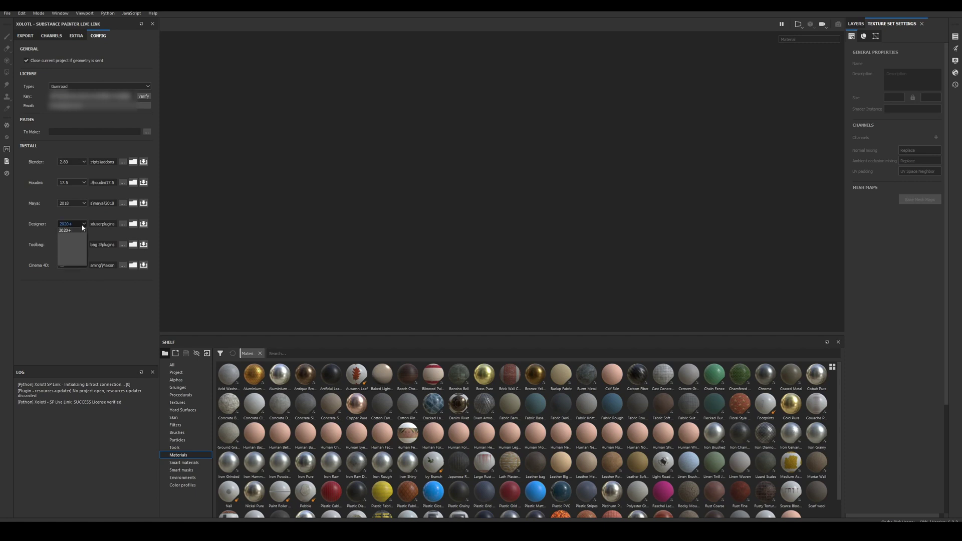
pyautogui.click(81, 224)
pyautogui.moveTo(159, 227); pyautogui.dragTo(259, 242)
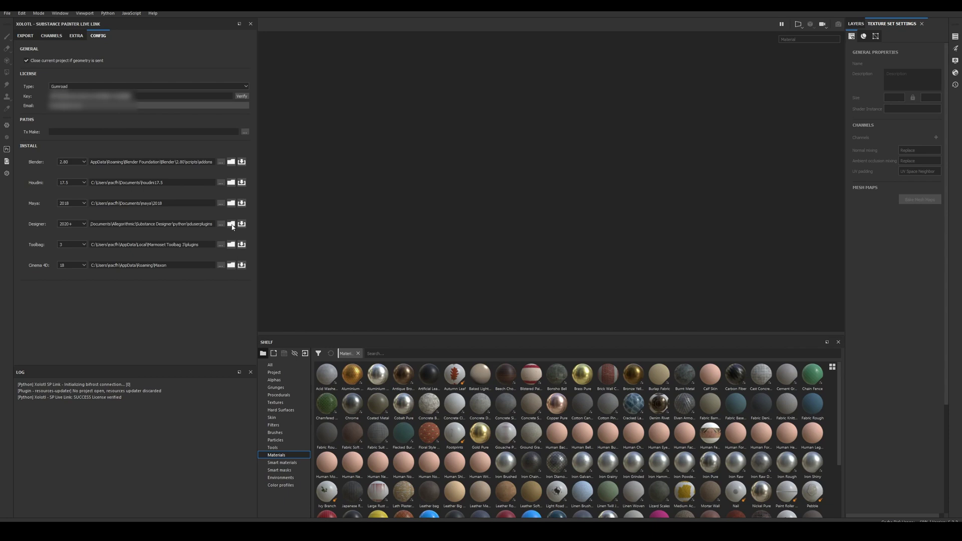
pyautogui.click(242, 224)
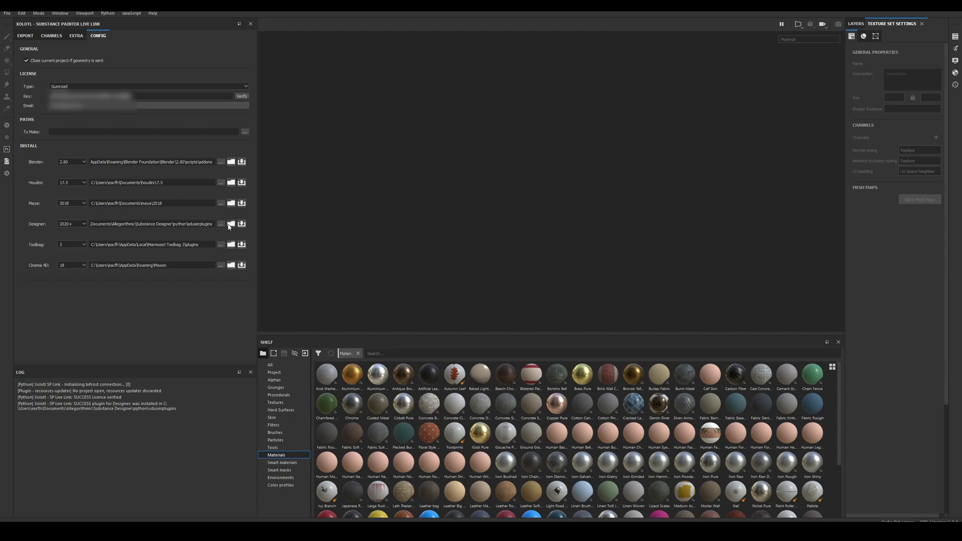
pyautogui.click(231, 225)
pyautogui.click(293, 174)
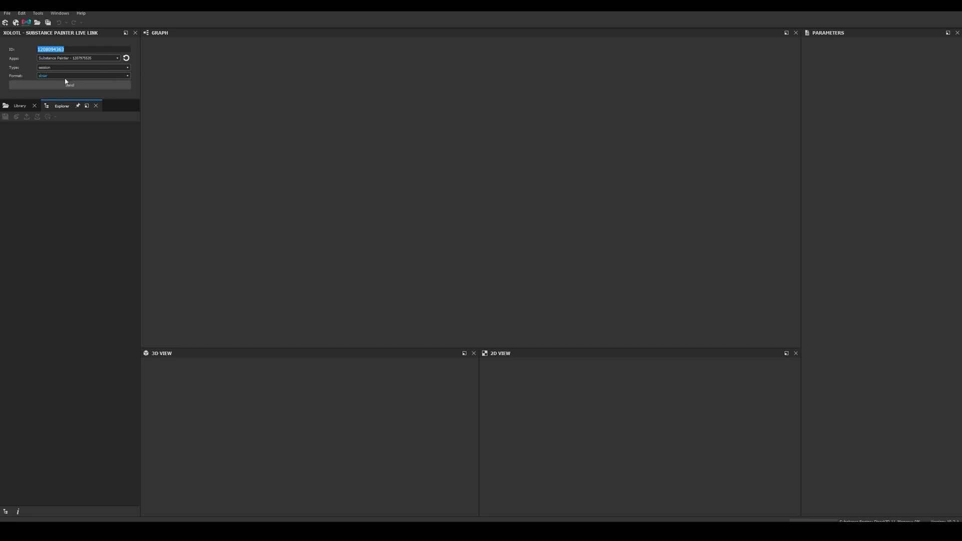
# Check Designer's Windows menu for the Xolotl Live Link panel.
pyautogui.click(61, 14)
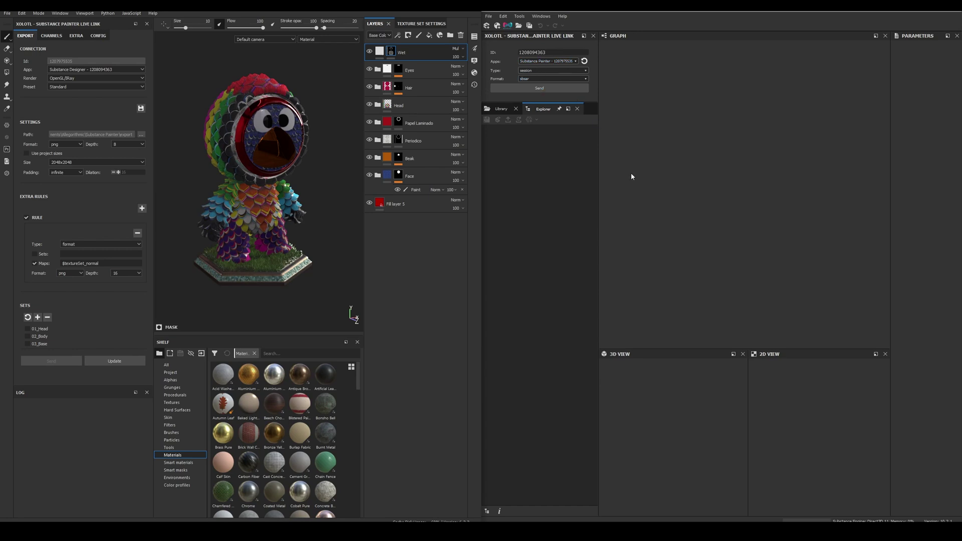
# Target Substance Designer with the Standard export preset in Painter, and link Designer to the running Painter session.
pyautogui.click(110, 70)
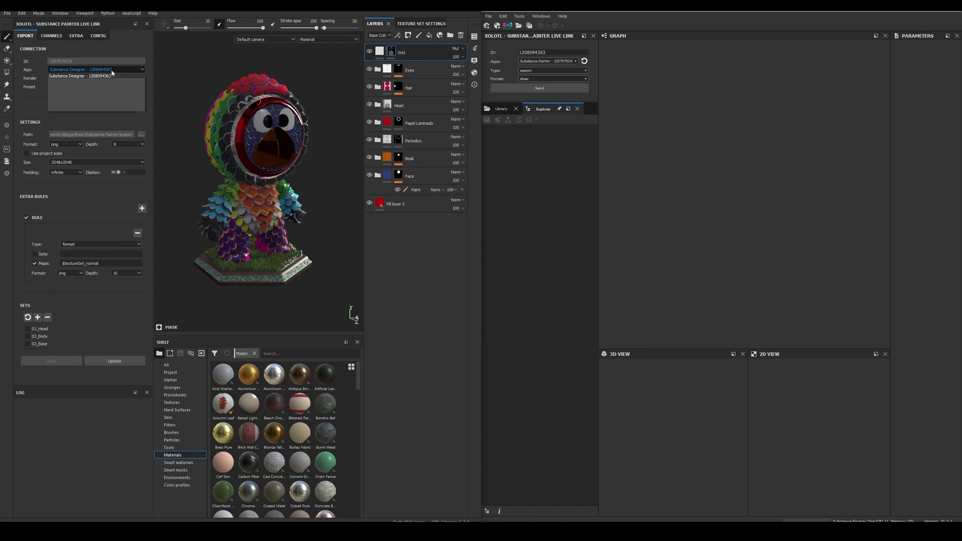
pyautogui.click(110, 76)
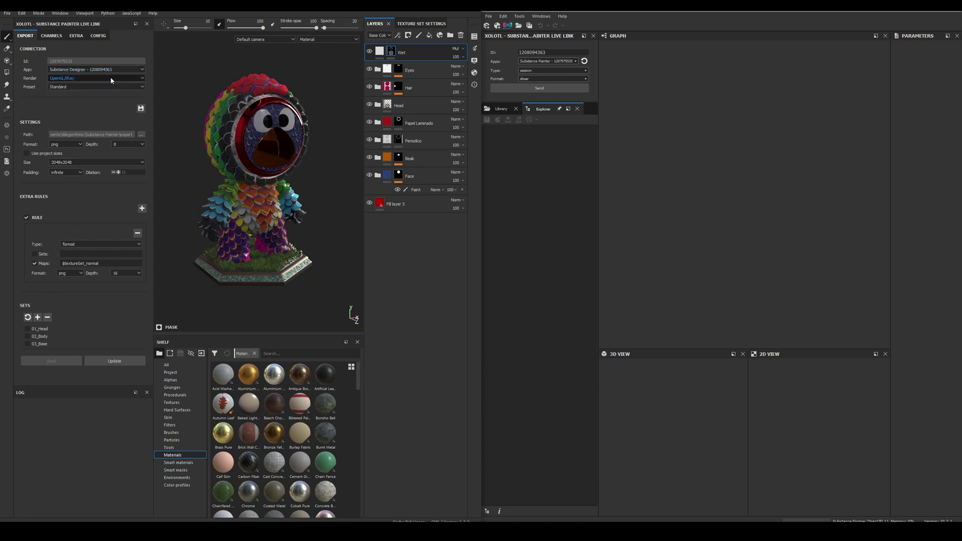
pyautogui.click(110, 87)
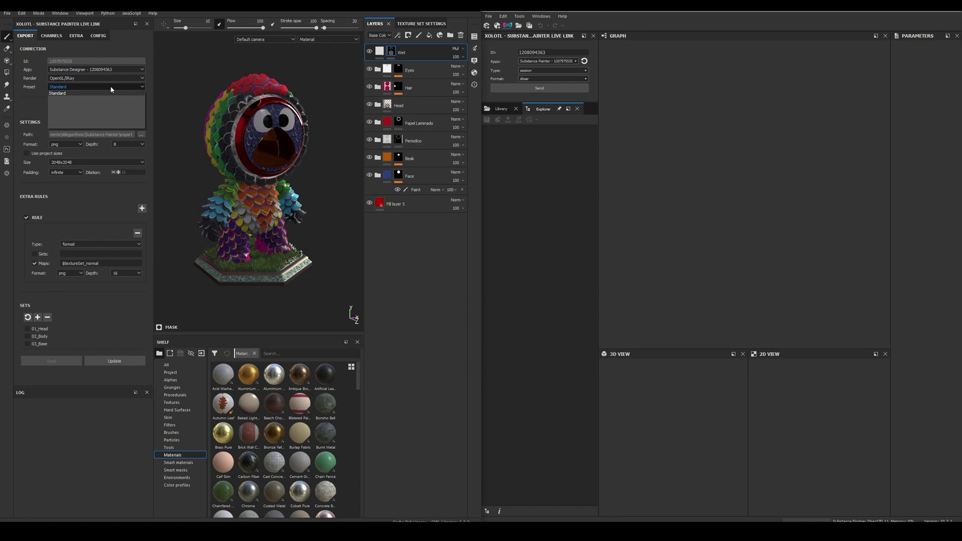
pyautogui.click(108, 92)
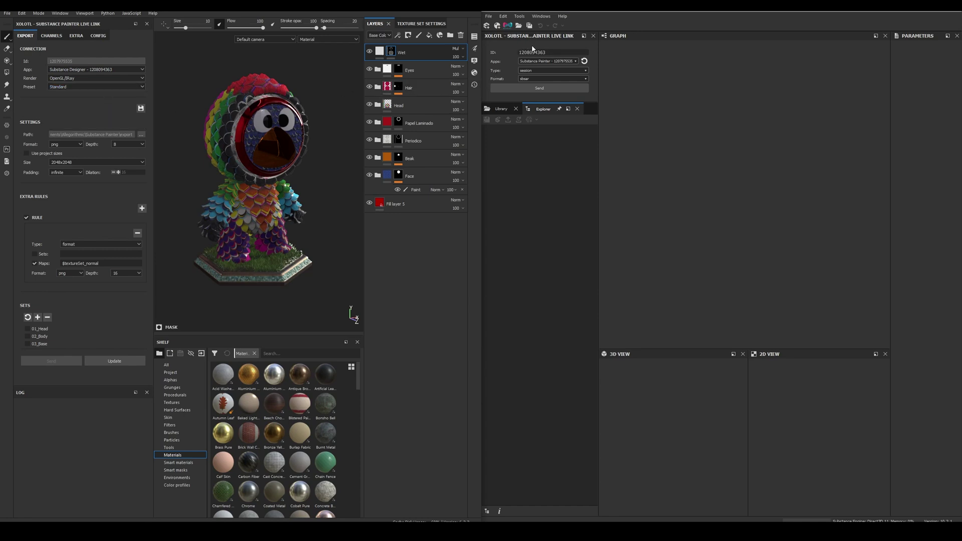
pyautogui.click(576, 61)
pyautogui.click(574, 68)
pyautogui.click(53, 38)
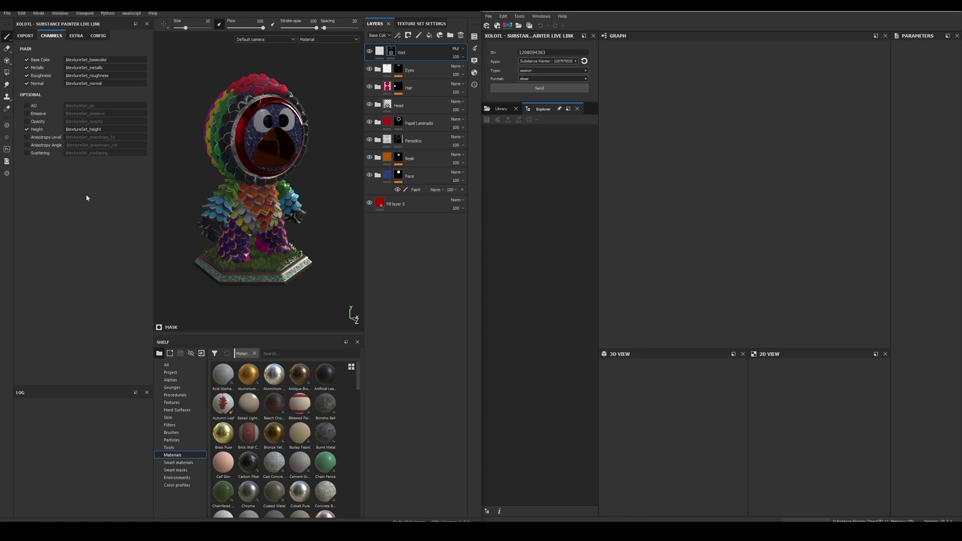
pyautogui.click(28, 37)
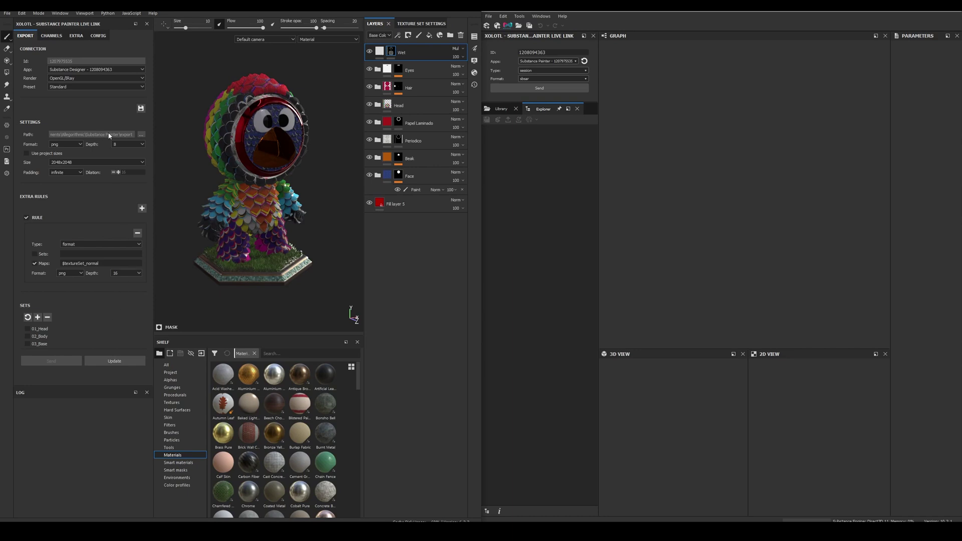
pyautogui.moveTo(110, 135); pyautogui.dragTo(74, 136)
pyautogui.click(81, 144)
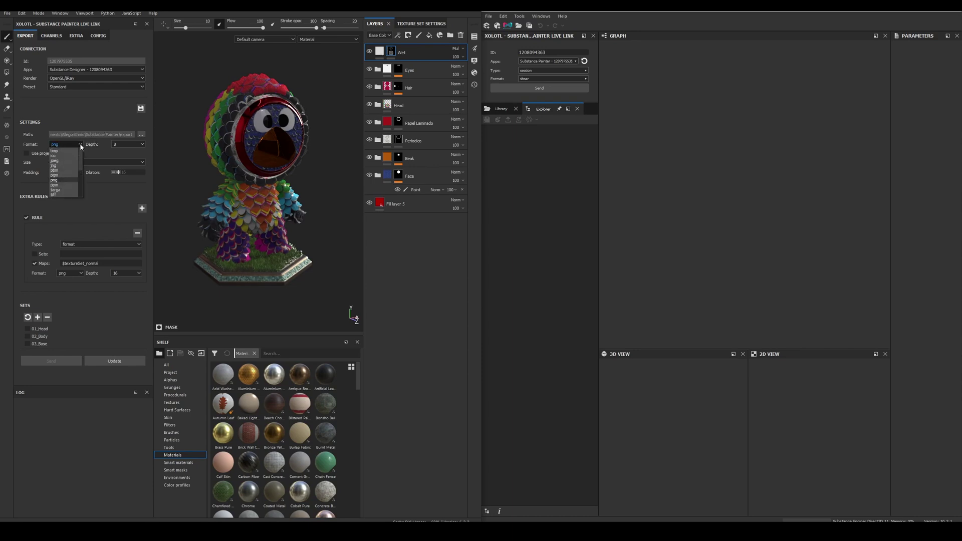
pyautogui.click(81, 146)
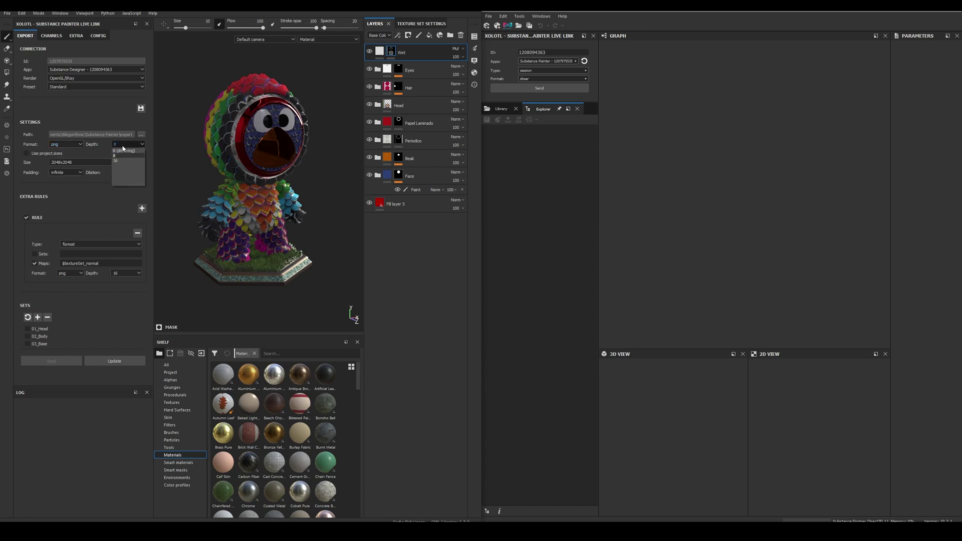
pyautogui.click(122, 145)
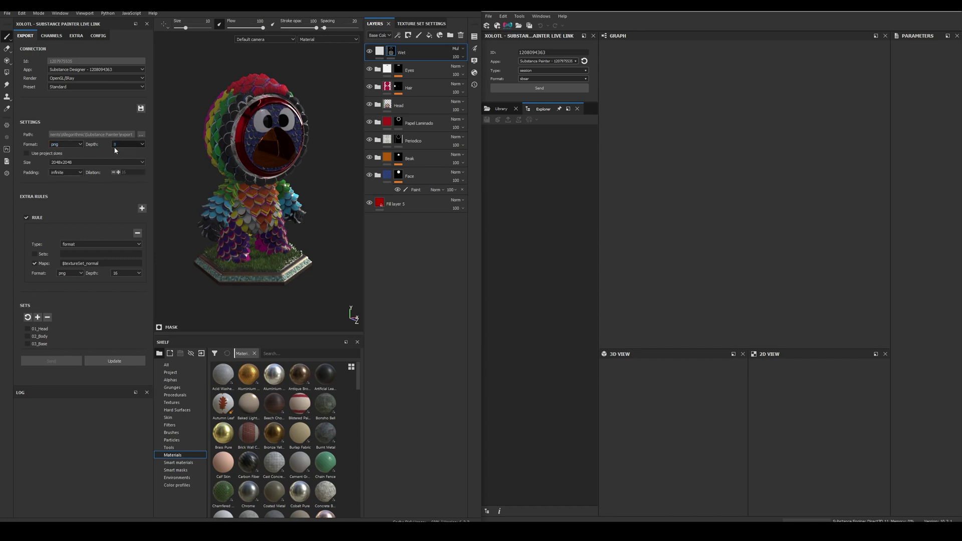
pyautogui.click(101, 163)
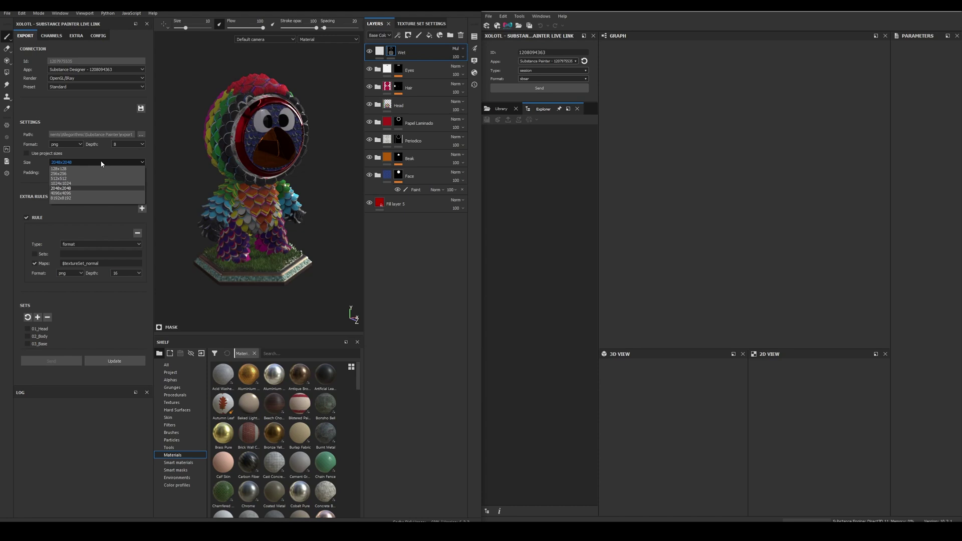
pyautogui.click(101, 164)
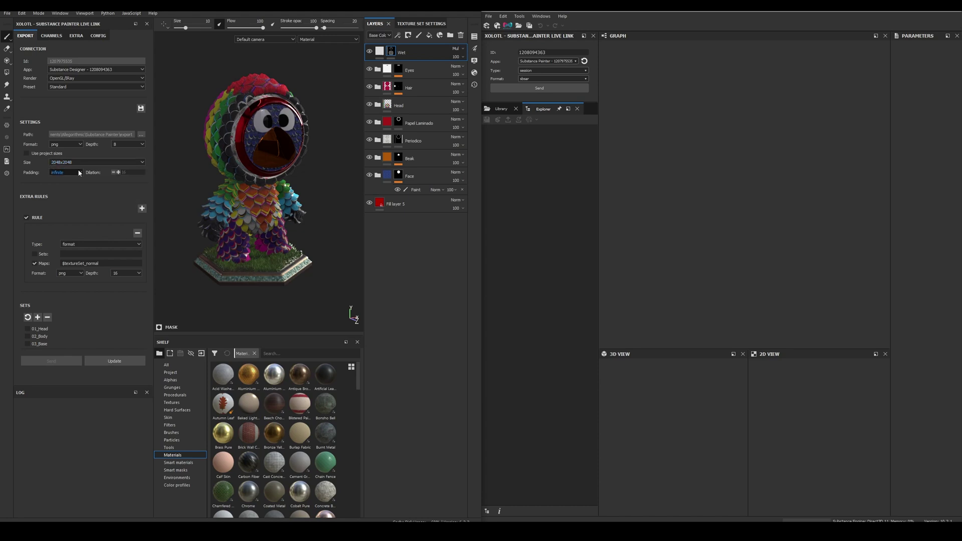
pyautogui.click(75, 172)
pyautogui.click(99, 175)
pyautogui.click(62, 262)
pyautogui.moveTo(100, 264); pyautogui.dragTo(72, 263)
pyautogui.click(140, 274)
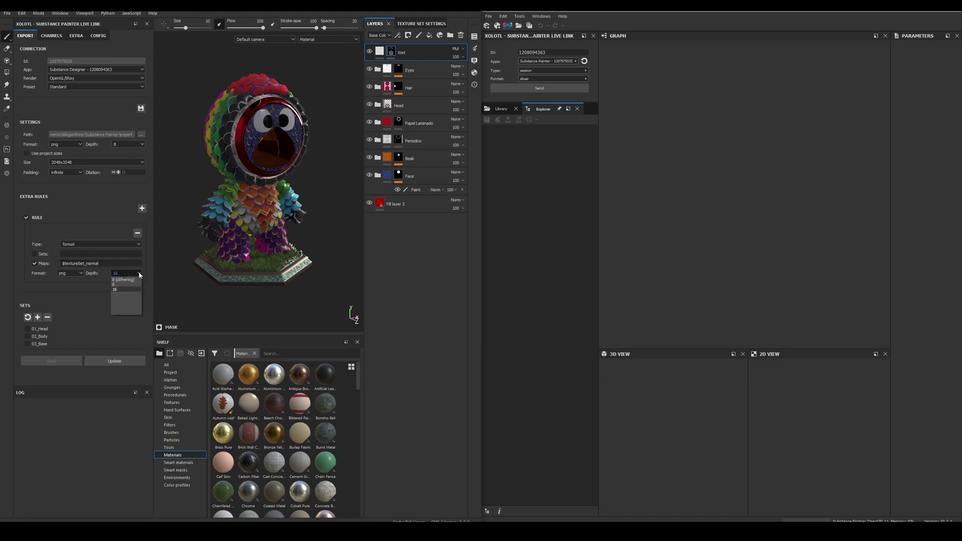
pyautogui.click(139, 275)
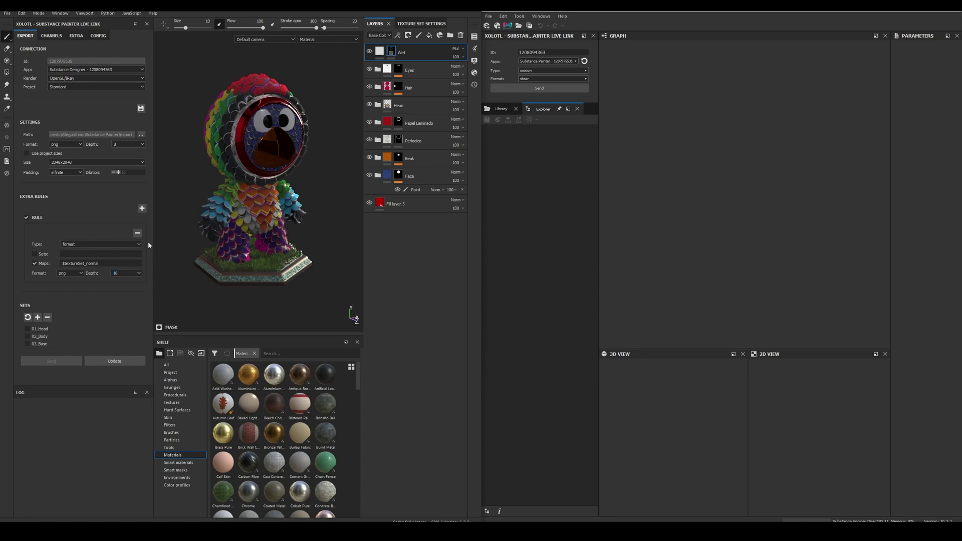
pyautogui.click(141, 210)
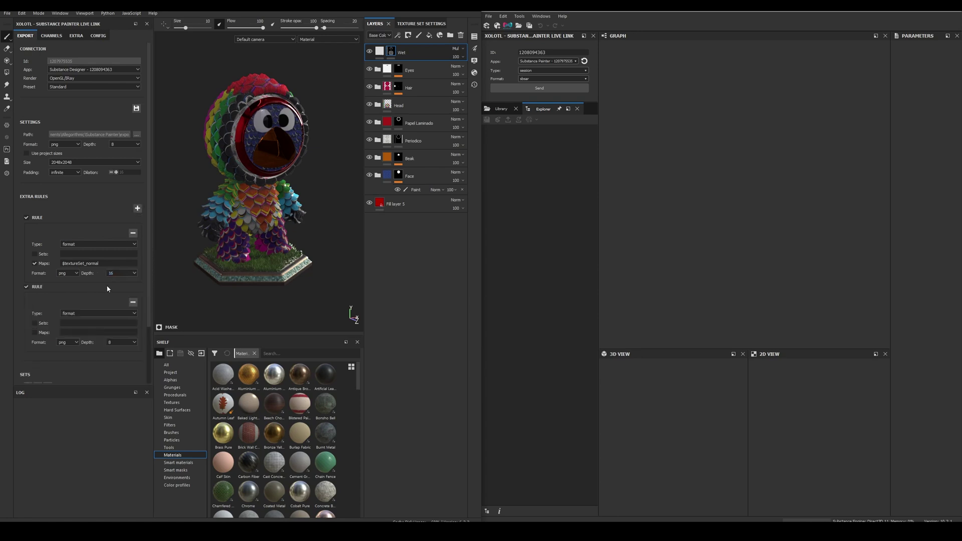
pyautogui.click(91, 314)
pyautogui.click(92, 325)
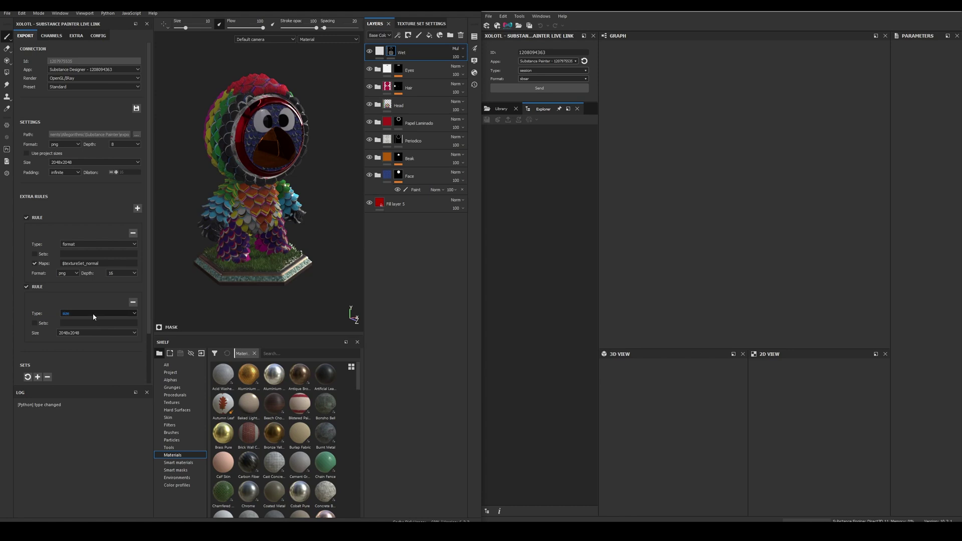
pyautogui.click(92, 314)
pyautogui.click(91, 330)
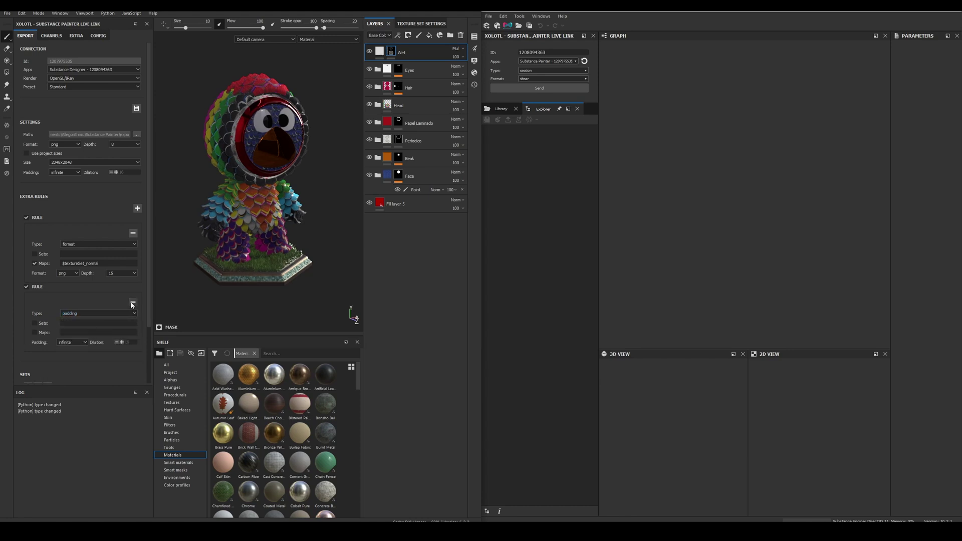
pyautogui.click(133, 303)
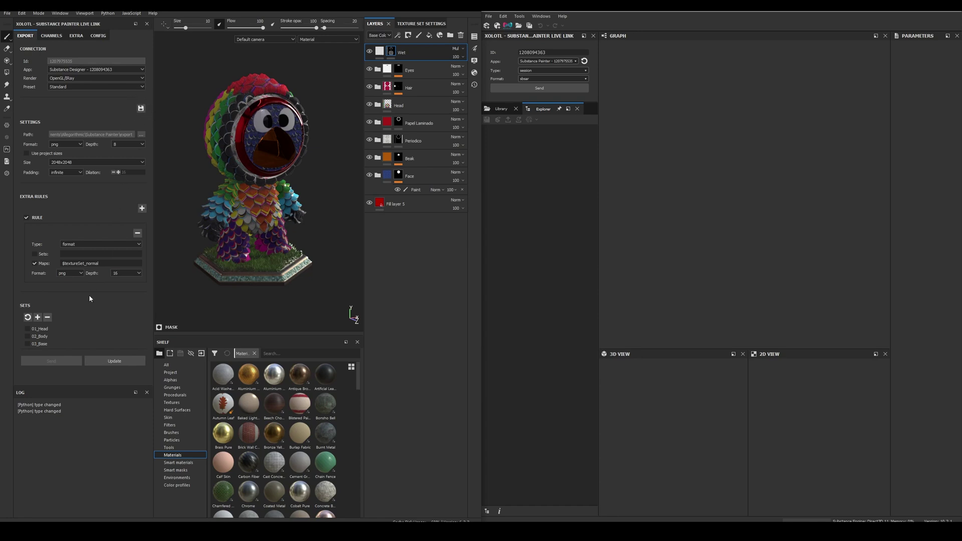
# Send the 01_Head, 02_Body and 03_Base texture sets to Designer, then open the 01_Head graph.
pyautogui.click(37, 317)
pyautogui.click(51, 361)
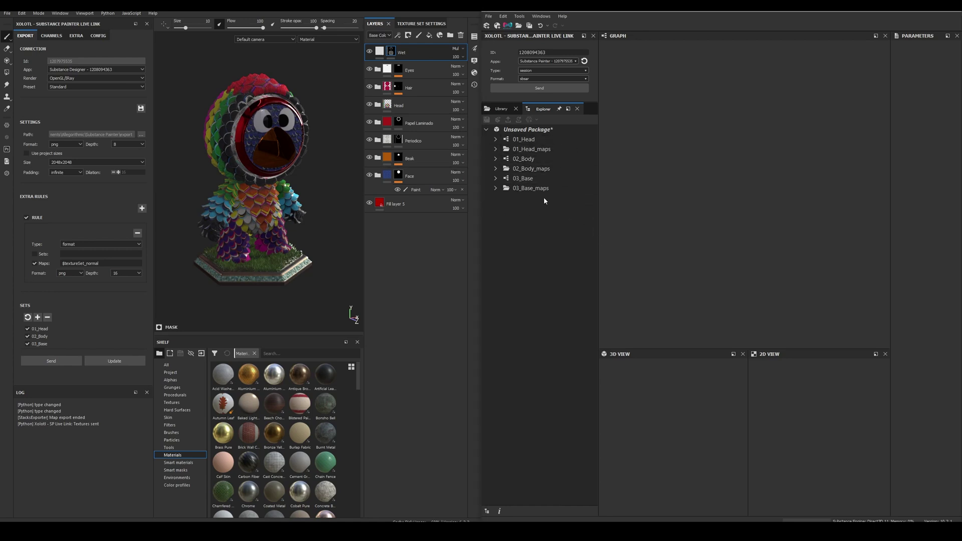
pyautogui.click(525, 142)
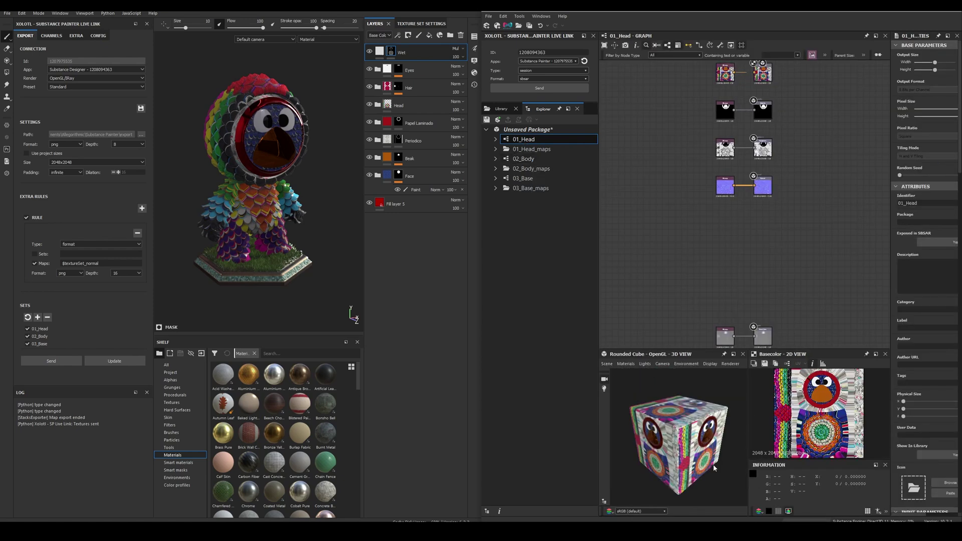
# Preview the 01_Head, 02_Body and 03_Base graphs in turn, orbiting the 3D cube, then reselect 01_Head.
pyautogui.moveTo(708, 454); pyautogui.dragTo(661, 441)
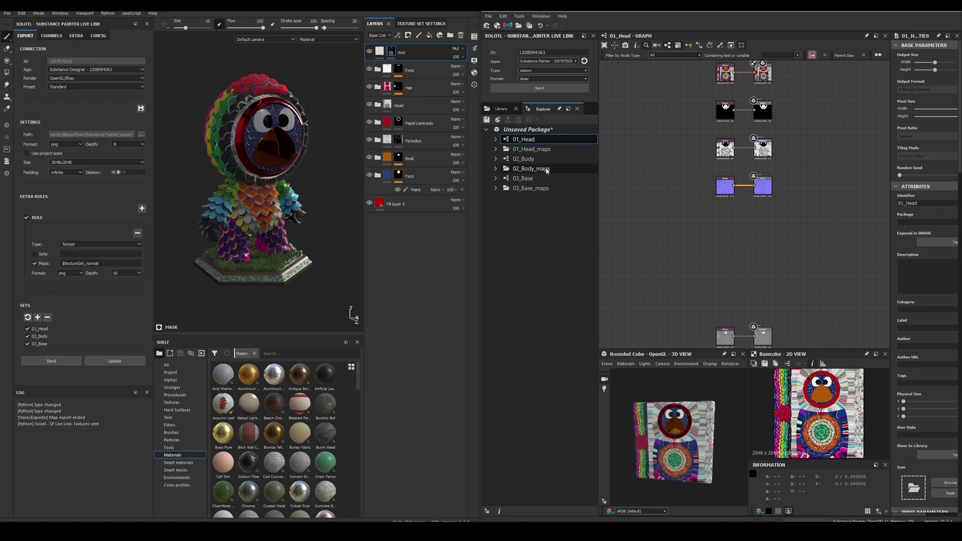
pyautogui.click(543, 160)
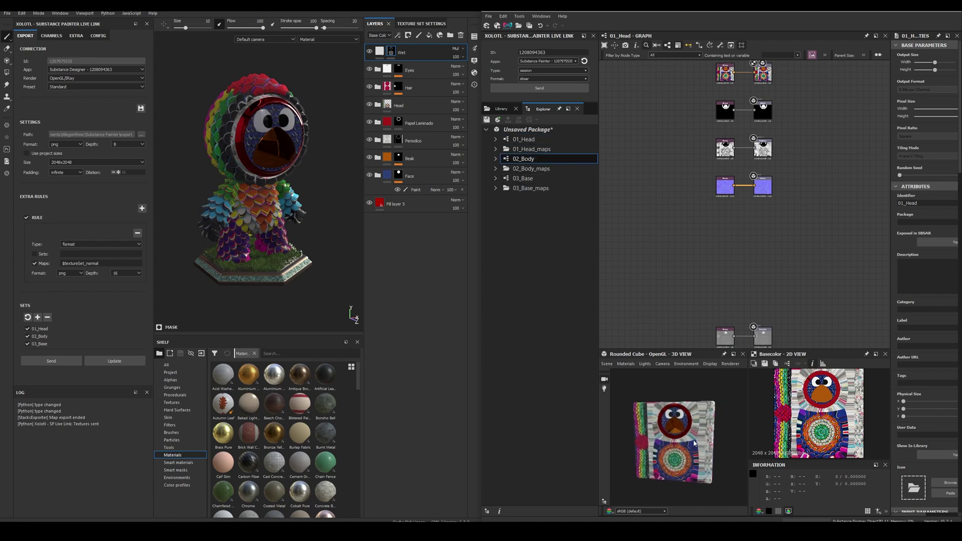
pyautogui.moveTo(715, 426); pyautogui.dragTo(724, 430)
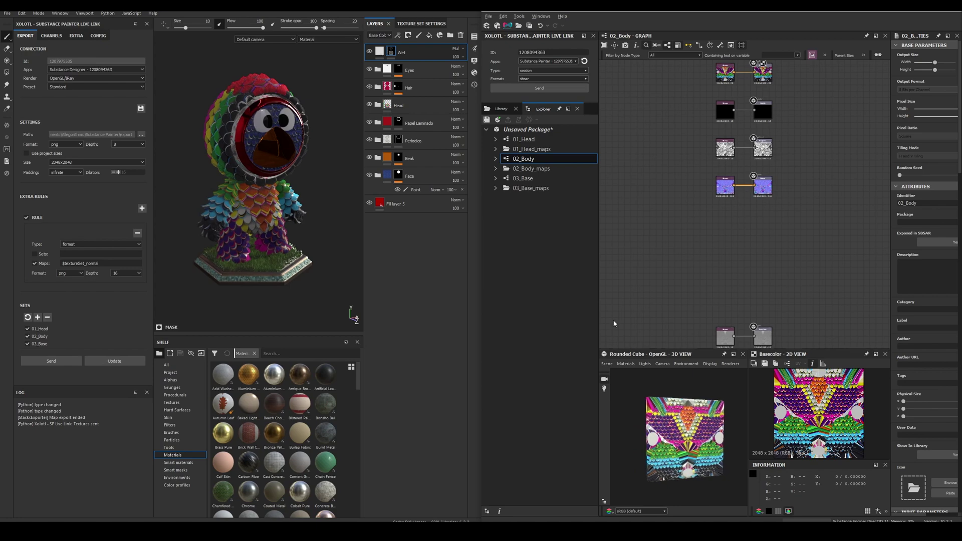
pyautogui.click(540, 180)
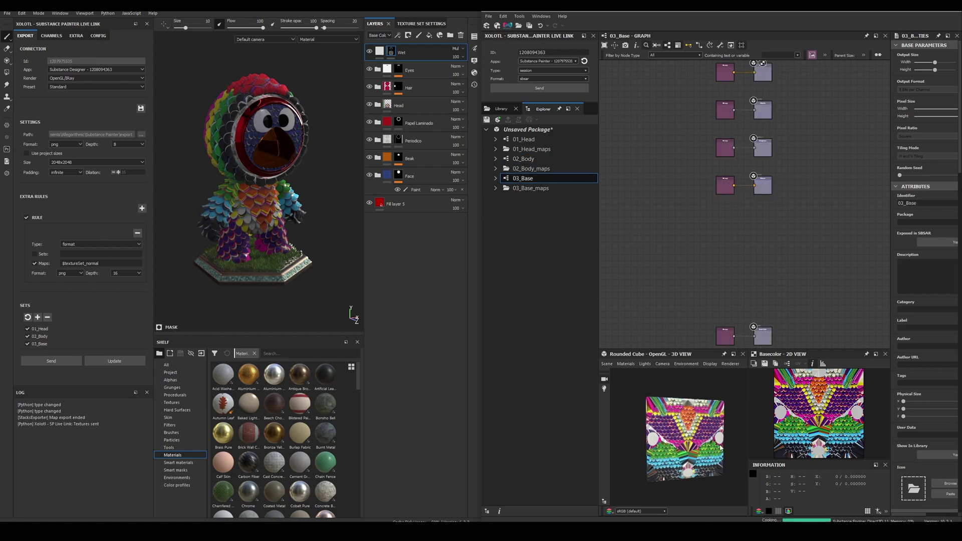
pyautogui.moveTo(703, 427); pyautogui.dragTo(679, 437)
pyautogui.click(525, 140)
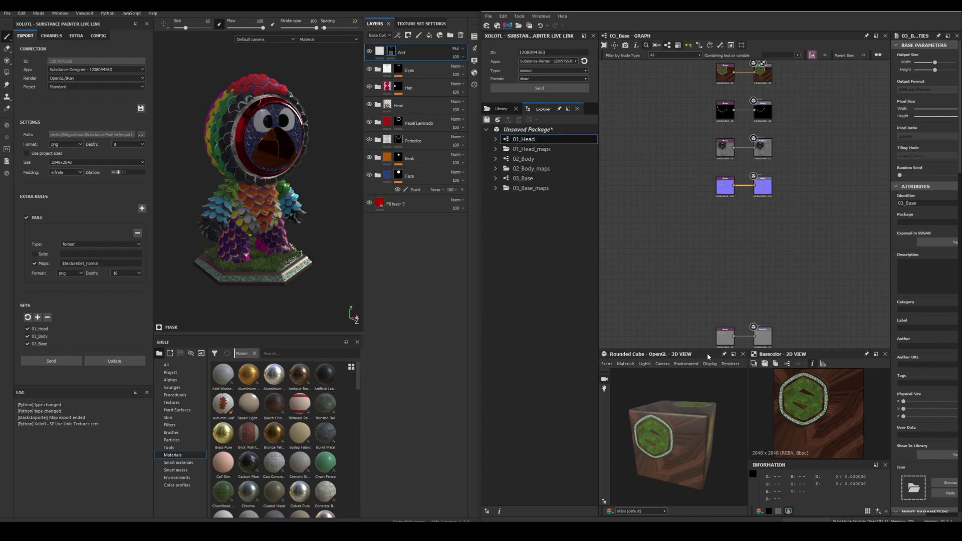